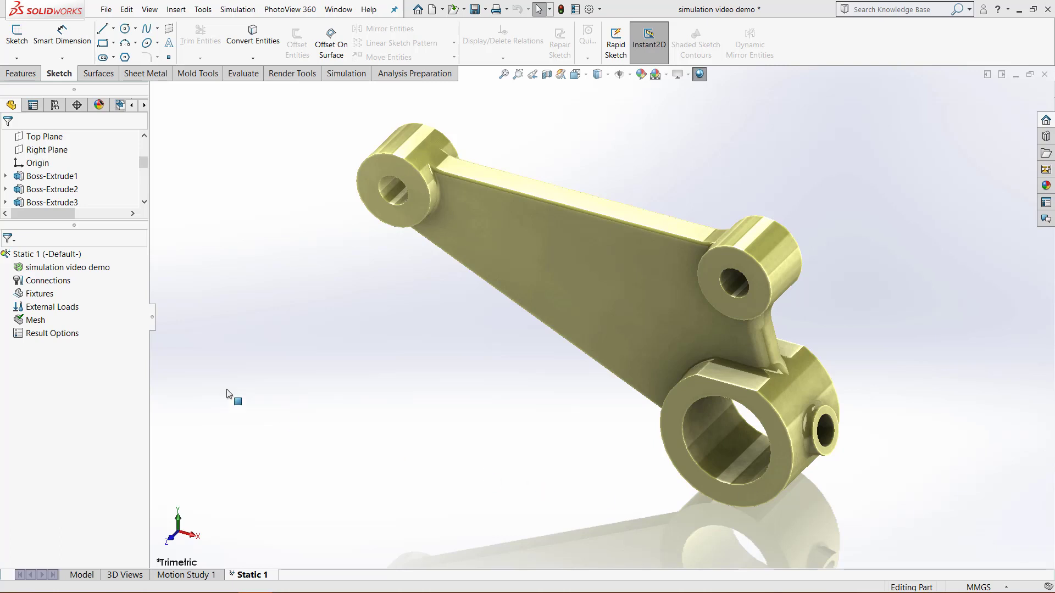
Step: Start a Fixed Geometry fixture from the Fixtures menu of the Static 1 study
right_click(27, 295)
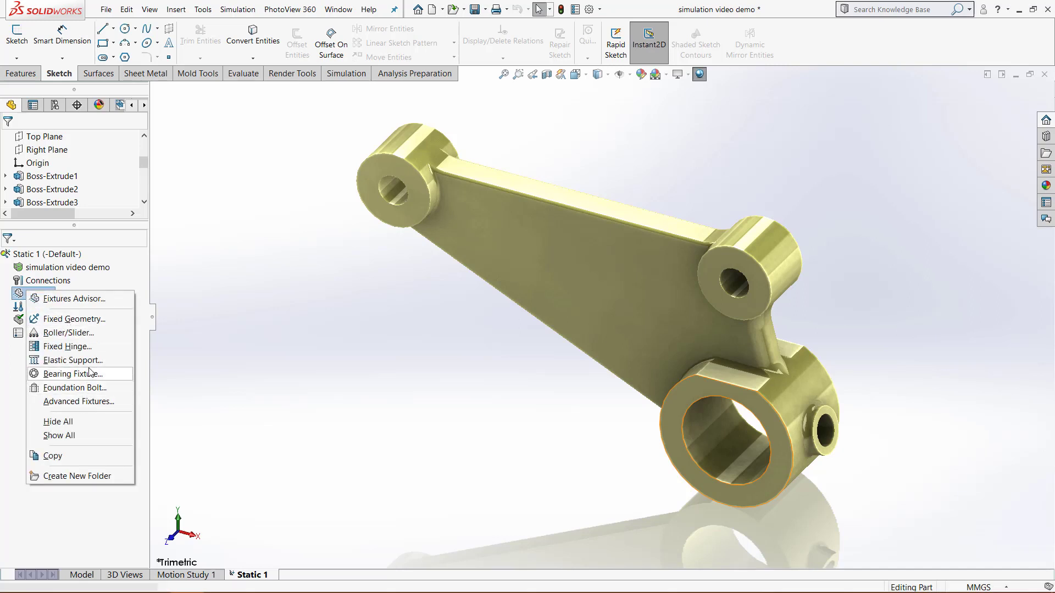
left_click(85, 317)
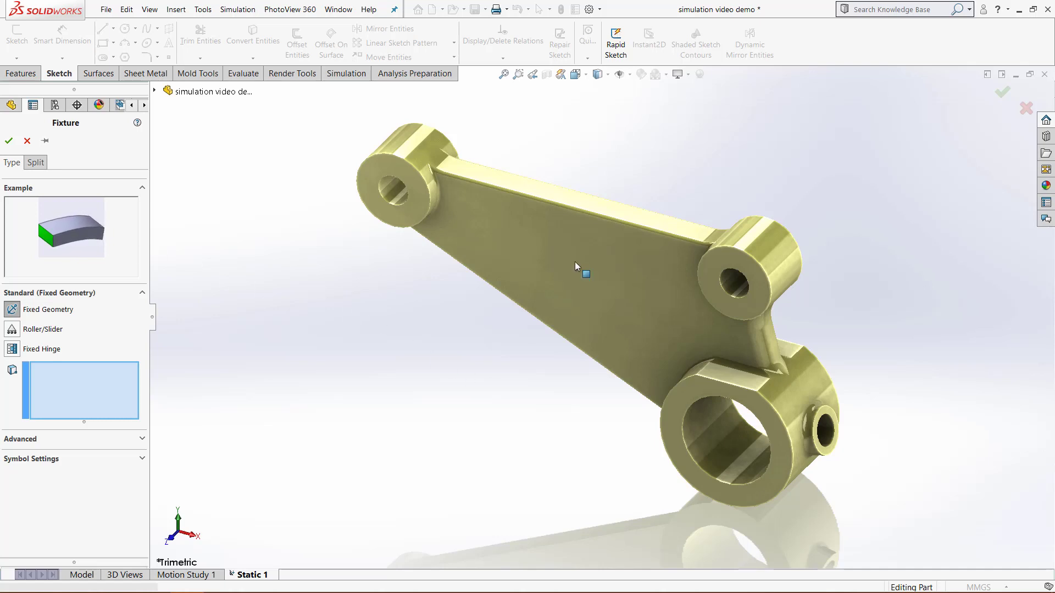
Step: Select the inner face of the large lower bore as Face<1> for the fixed geometry
left_click(734, 473)
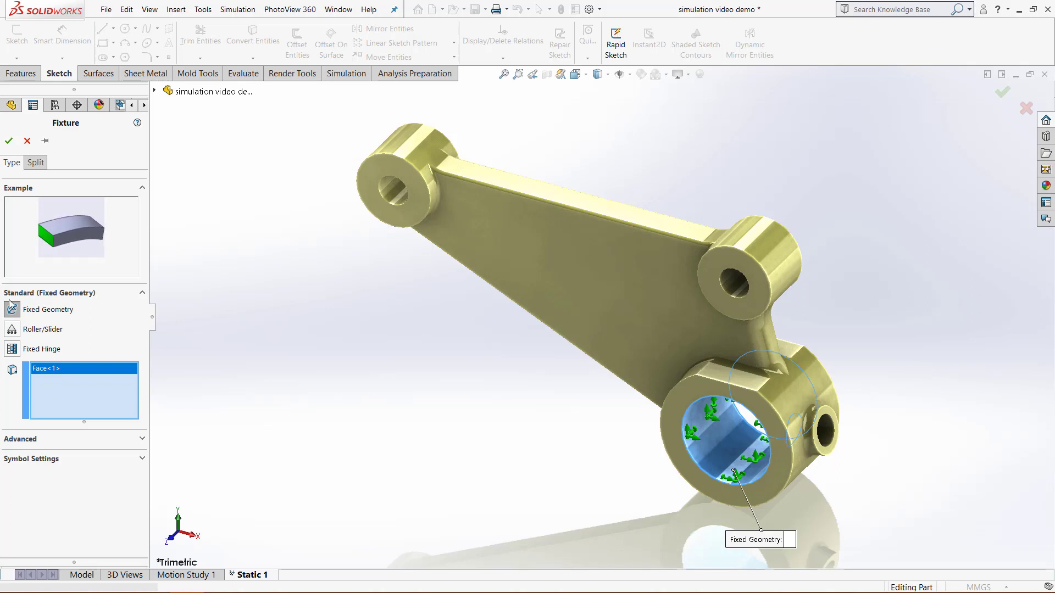
Step: Remove Face<1> from the fixture and cancel the Fixed Geometry definition
right_click(71, 366)
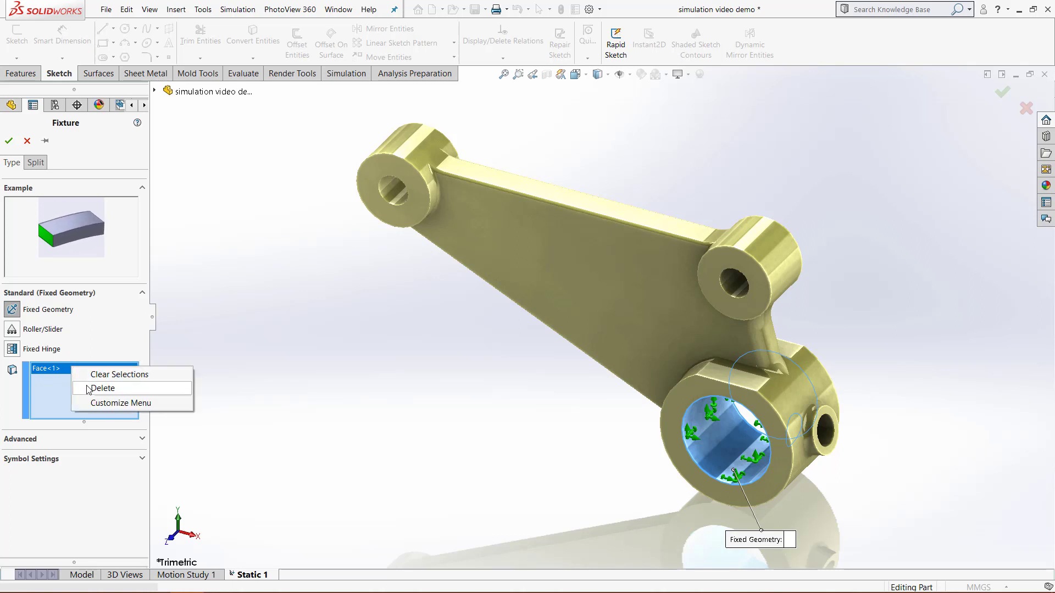
left_click(88, 388)
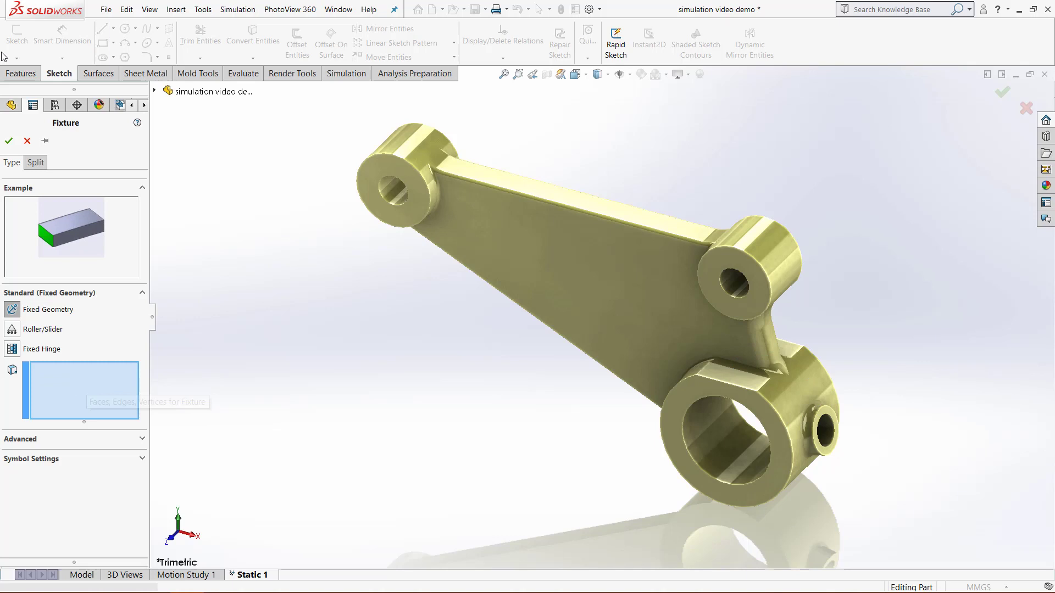
left_click(26, 142)
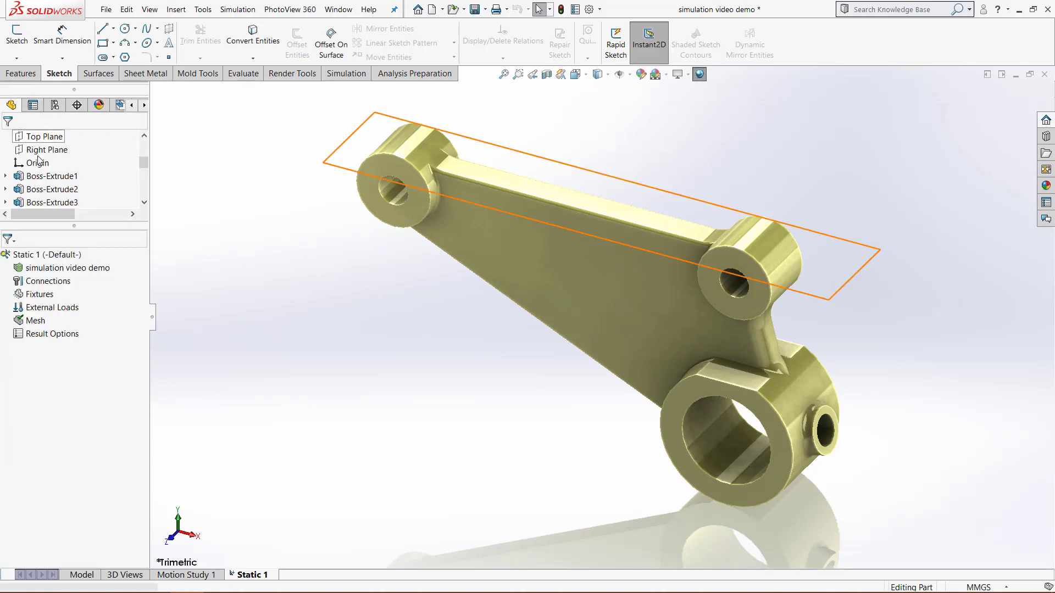
Step: Start an On Cylindrical Faces advanced fixture on the large bore's inner face
right_click(48, 295)
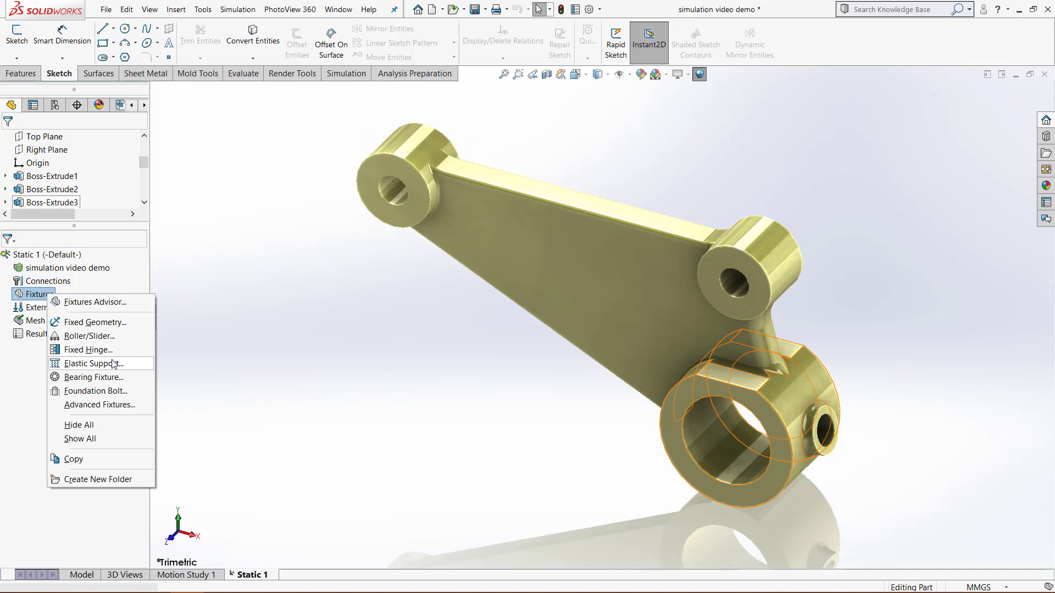
left_click(86, 406)
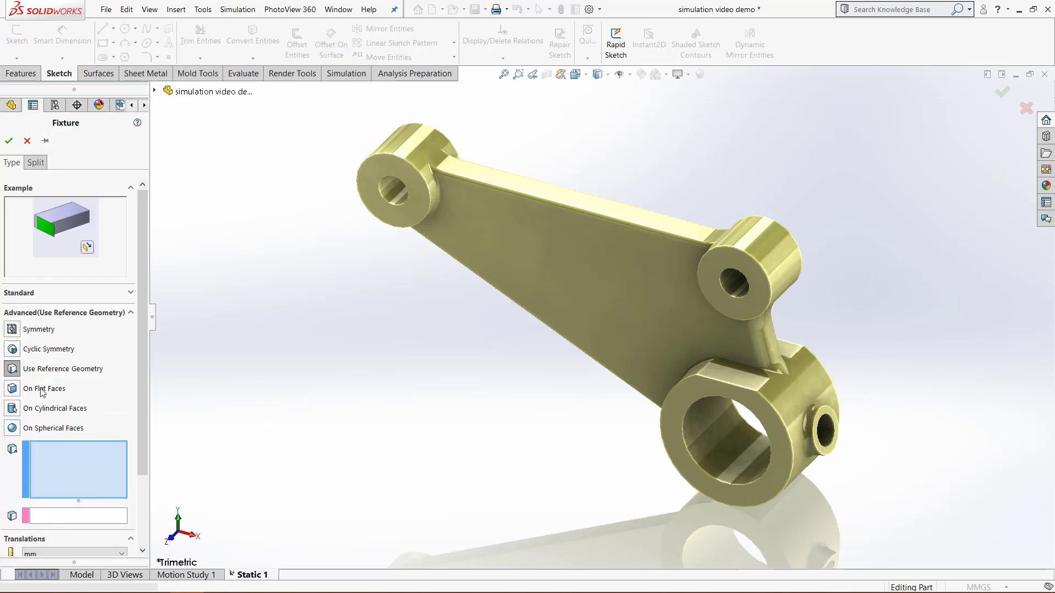
left_click(12, 409)
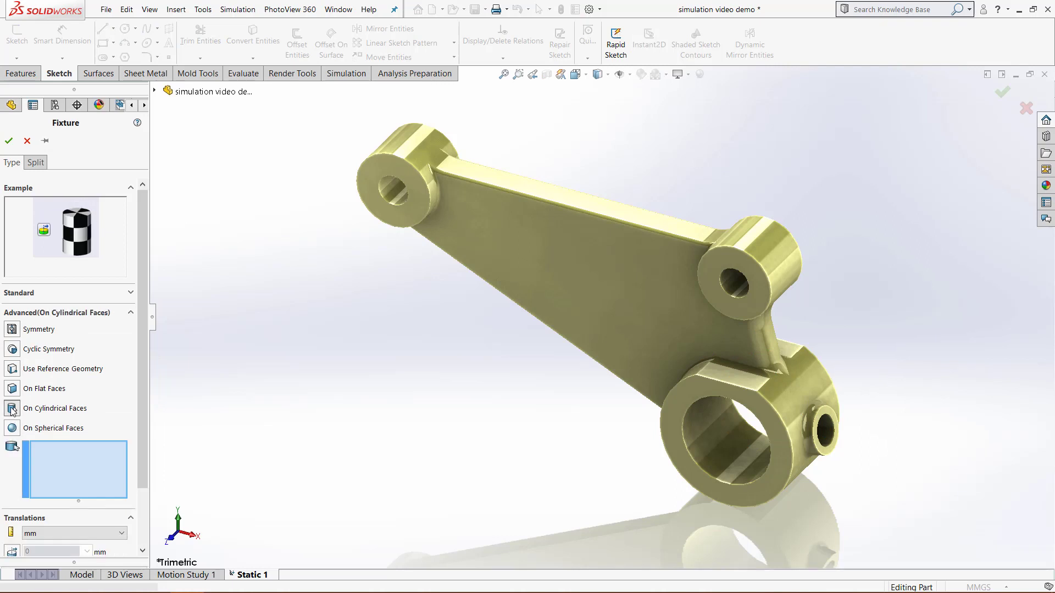
left_click(710, 443)
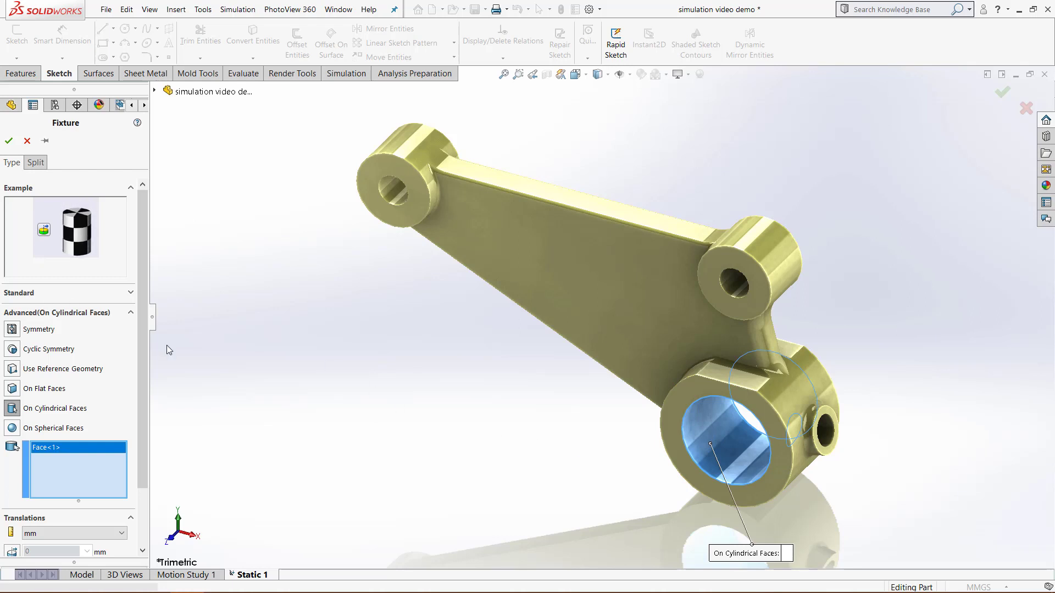
scroll(134, 364, "down", 4)
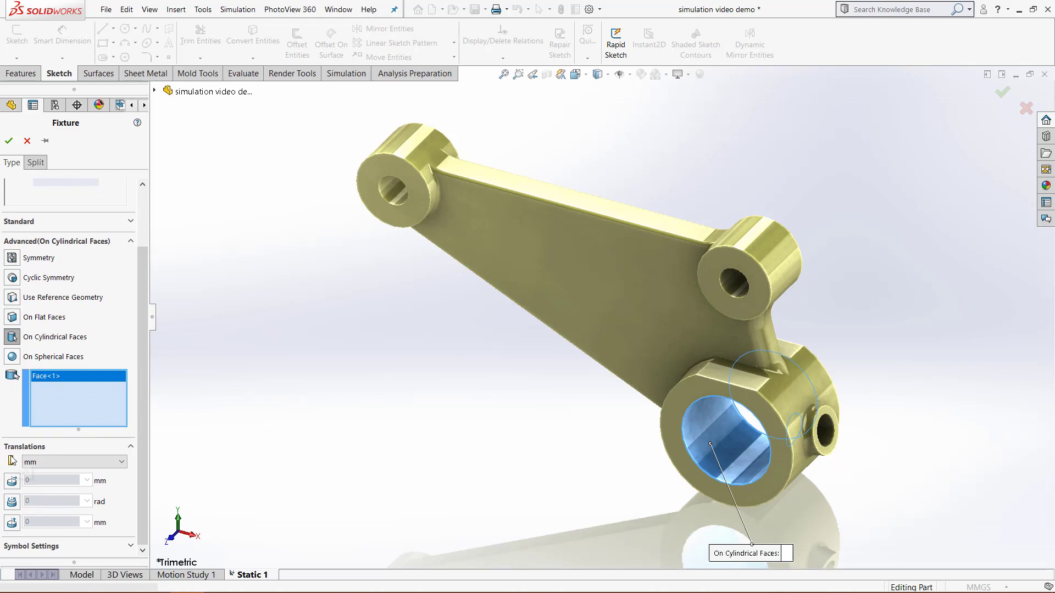
Step: Restrain the bore face radially, circumferentially and axially at 0, then close the fixture
left_click(14, 483)
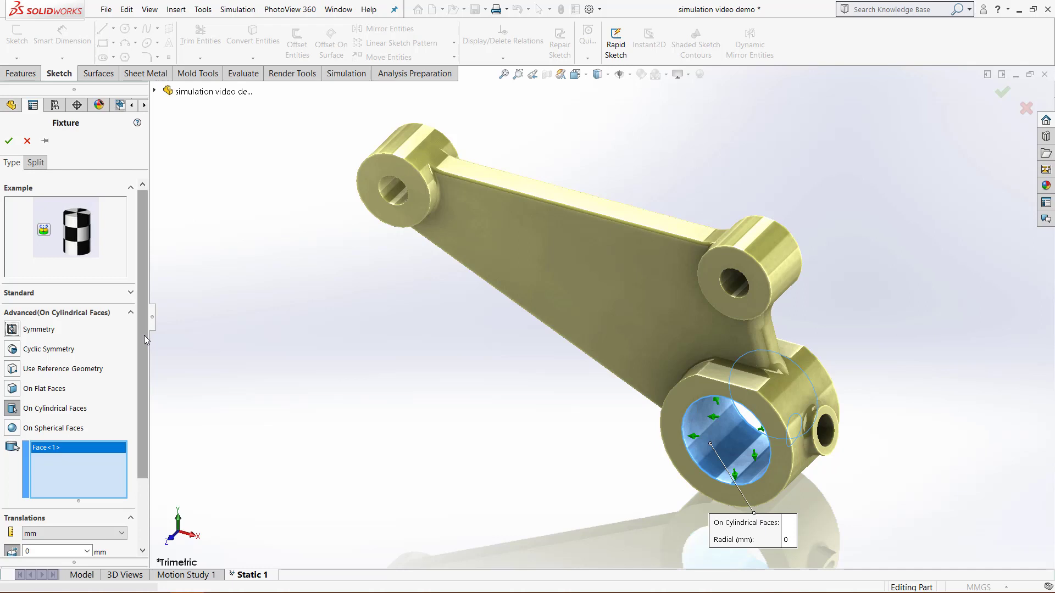
scroll(144, 335, "down", 3)
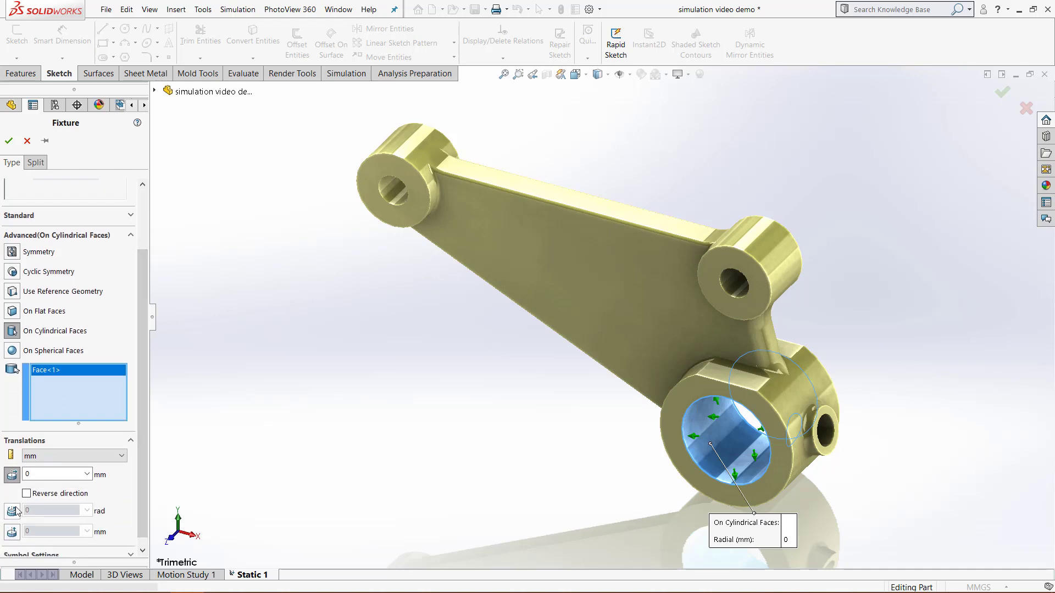
left_click(11, 511)
scroll(134, 498, "up", 3)
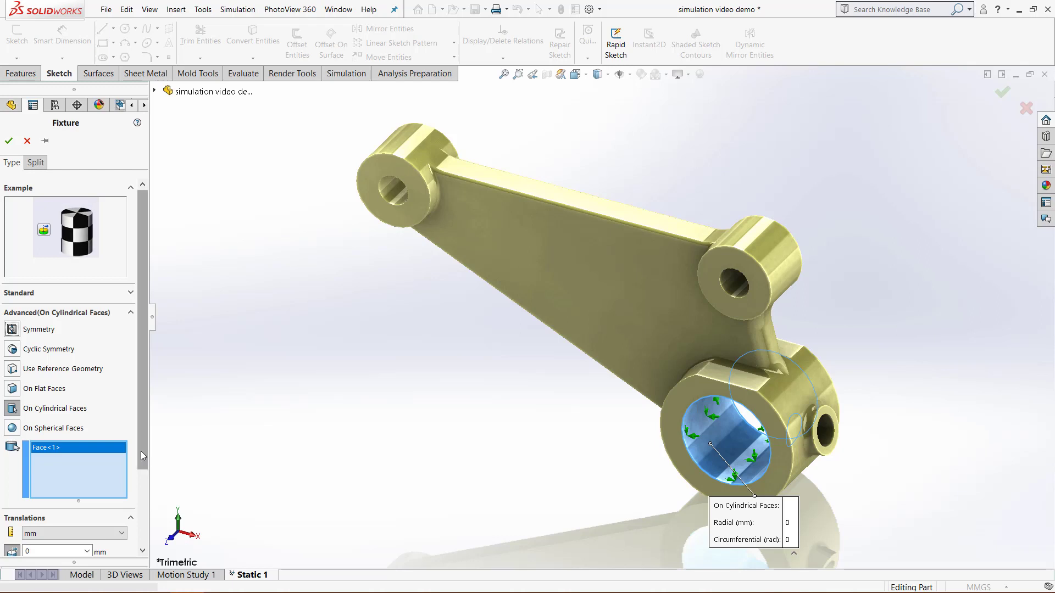
scroll(141, 450, "down", 3)
scroll(15, 542, "up", 3)
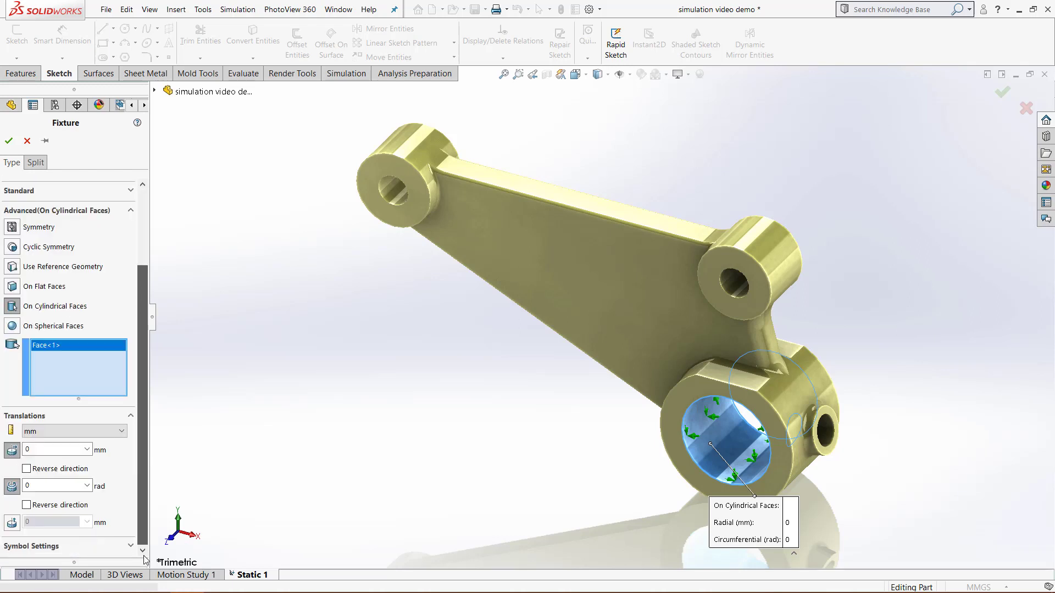
left_click(11, 523)
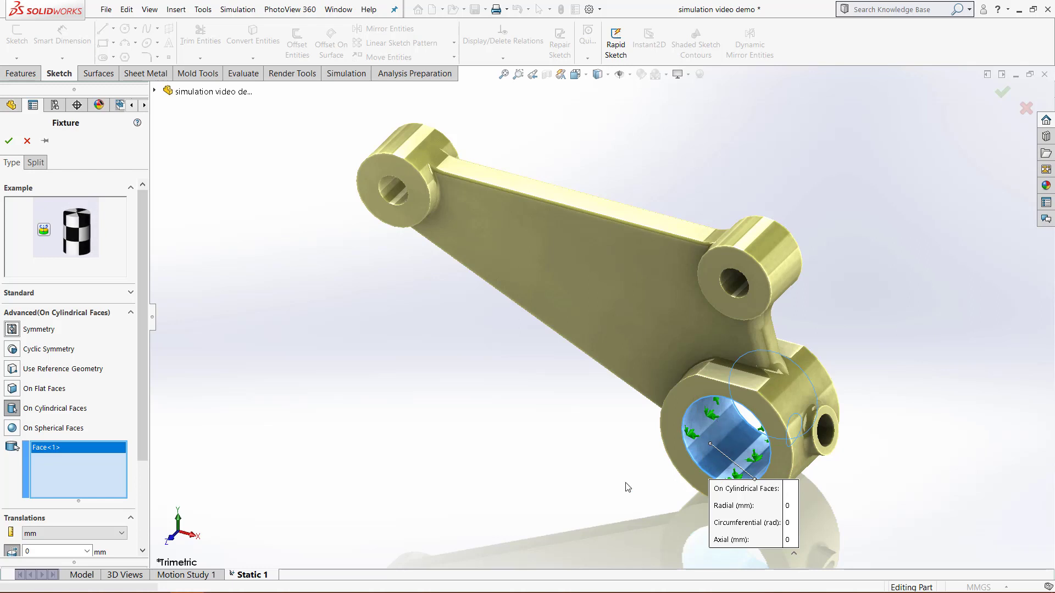
left_click(28, 140)
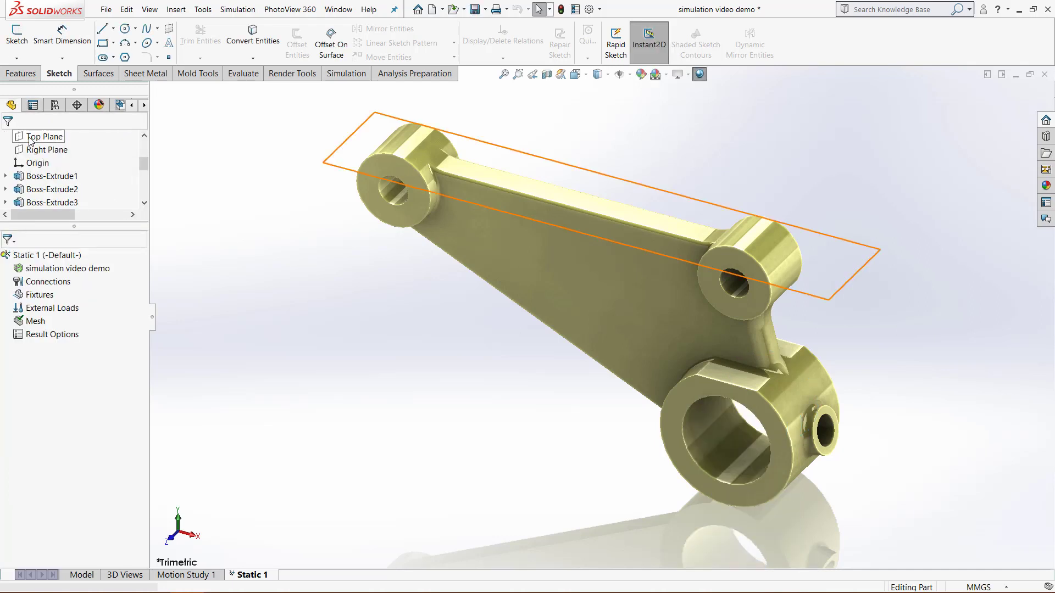
Step: Add a Roller/Slider fixture on the bracket's flat web face
right_click(37, 297)
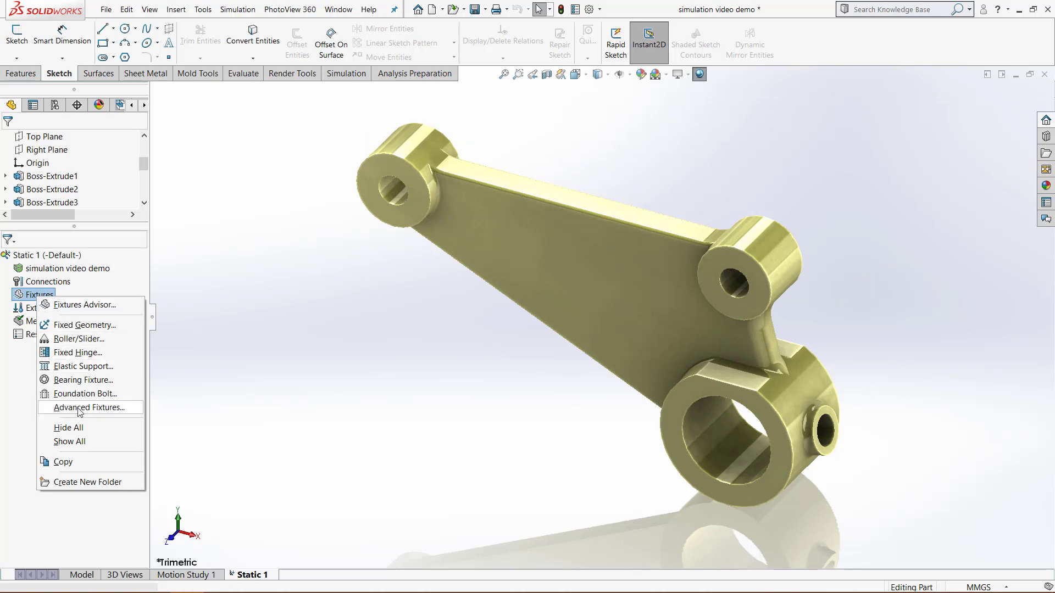
left_click(66, 325)
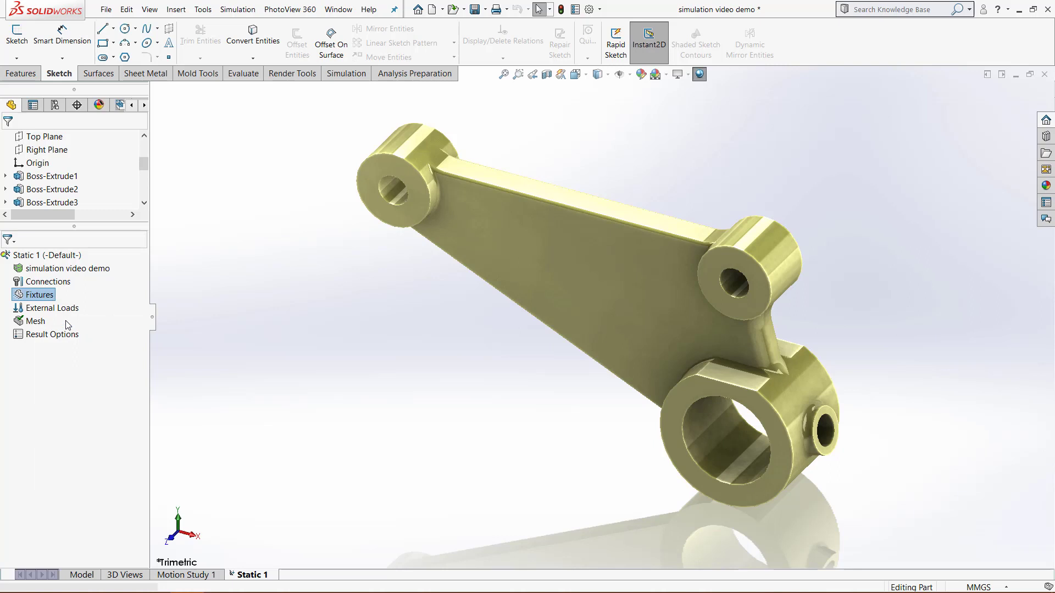
left_click(11, 332)
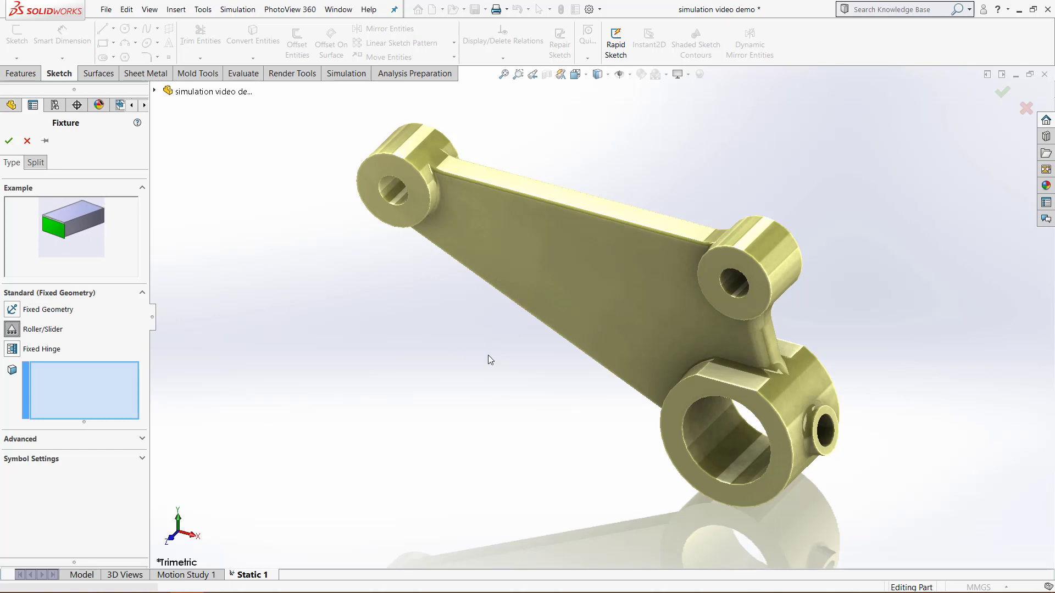
left_click(591, 309)
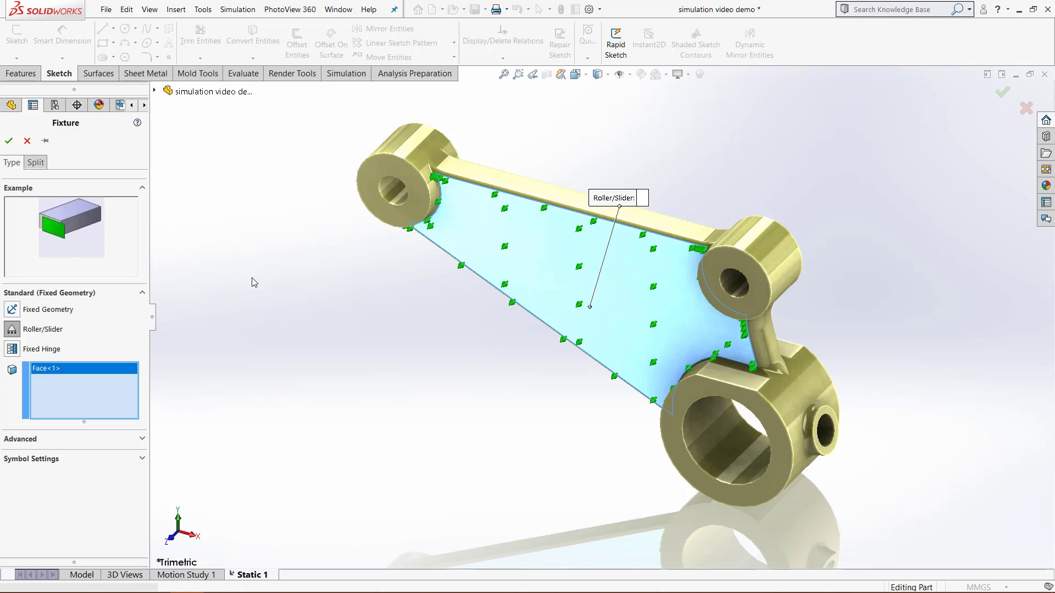
left_click(9, 141)
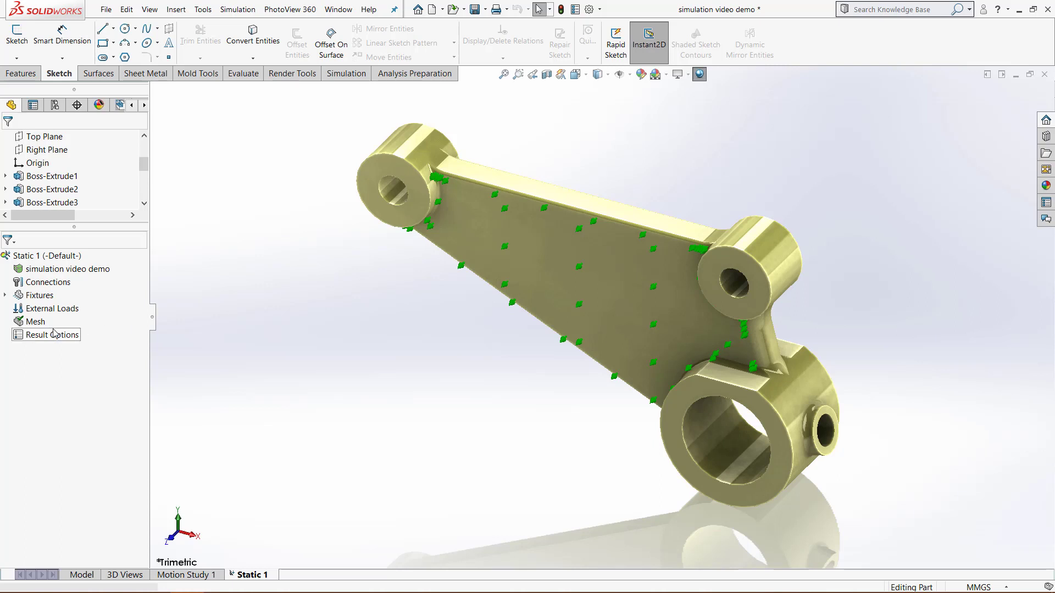
Step: Add a second Roller/Slider fixture on the small side hole face of the lower boss
right_click(43, 298)
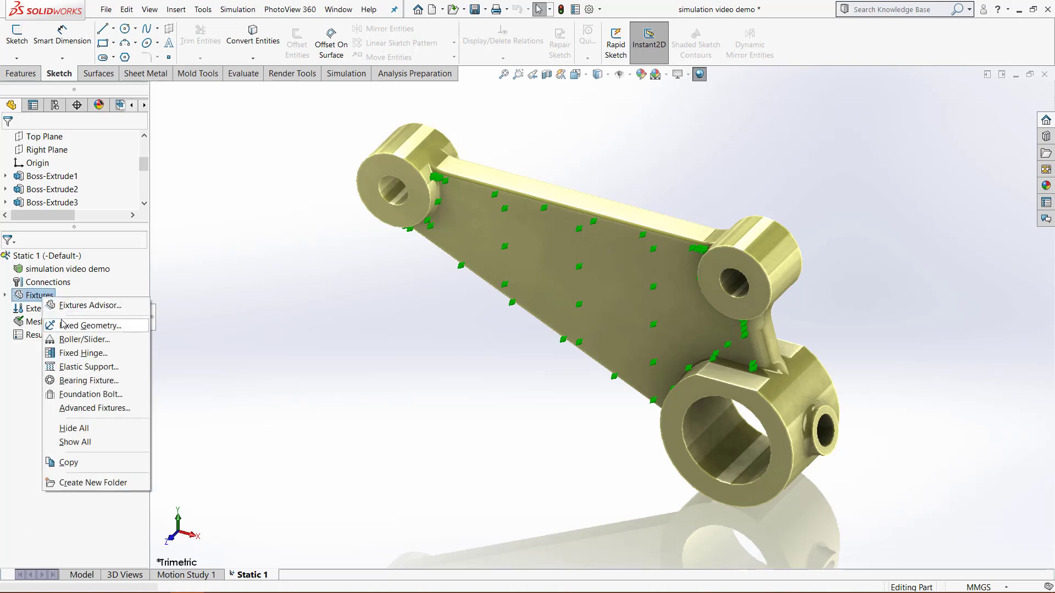
left_click(125, 340)
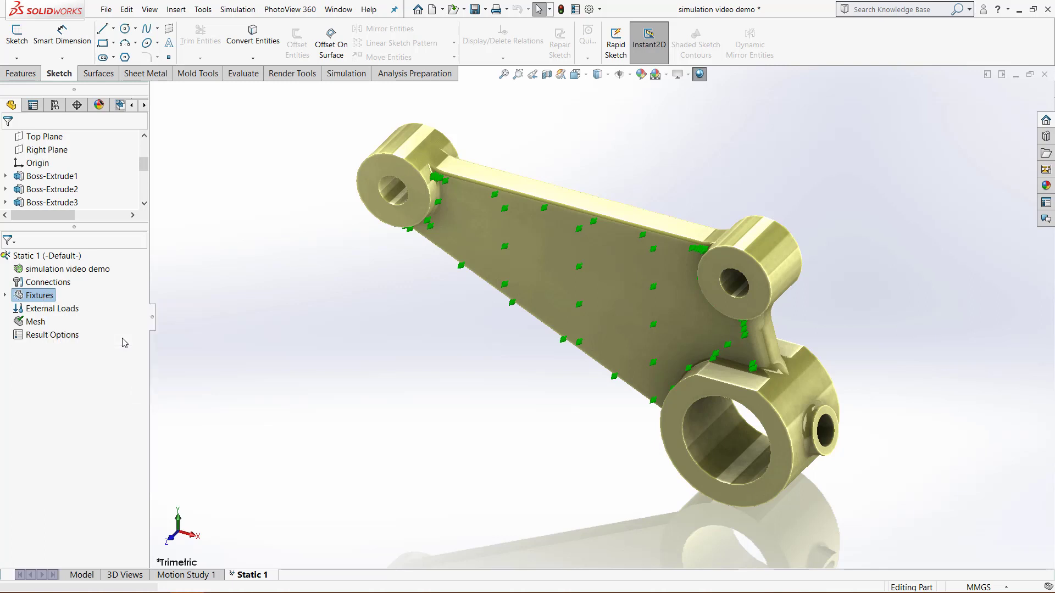
left_click(750, 383)
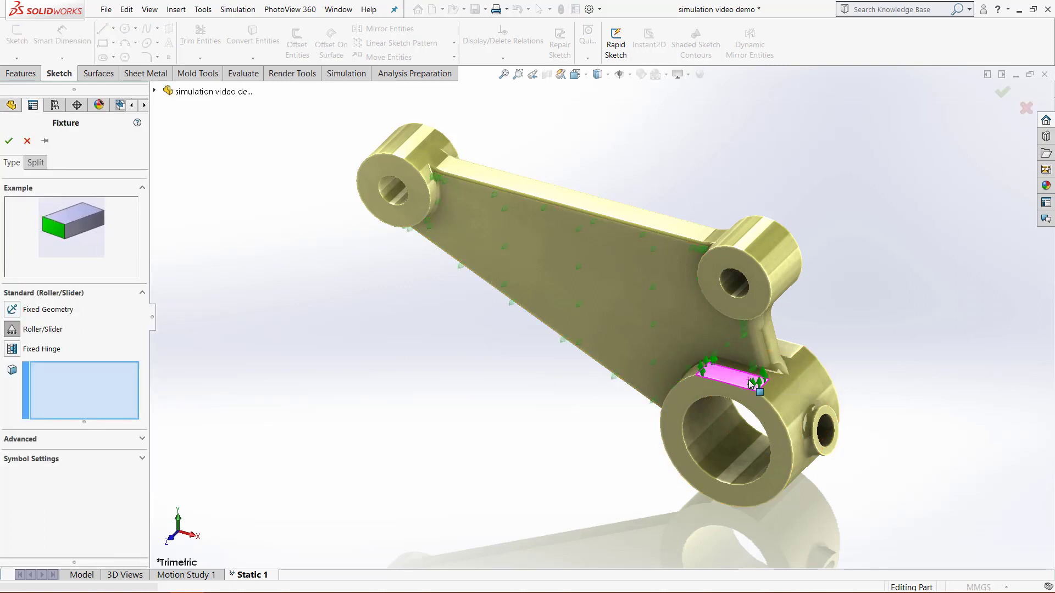
left_click(831, 447)
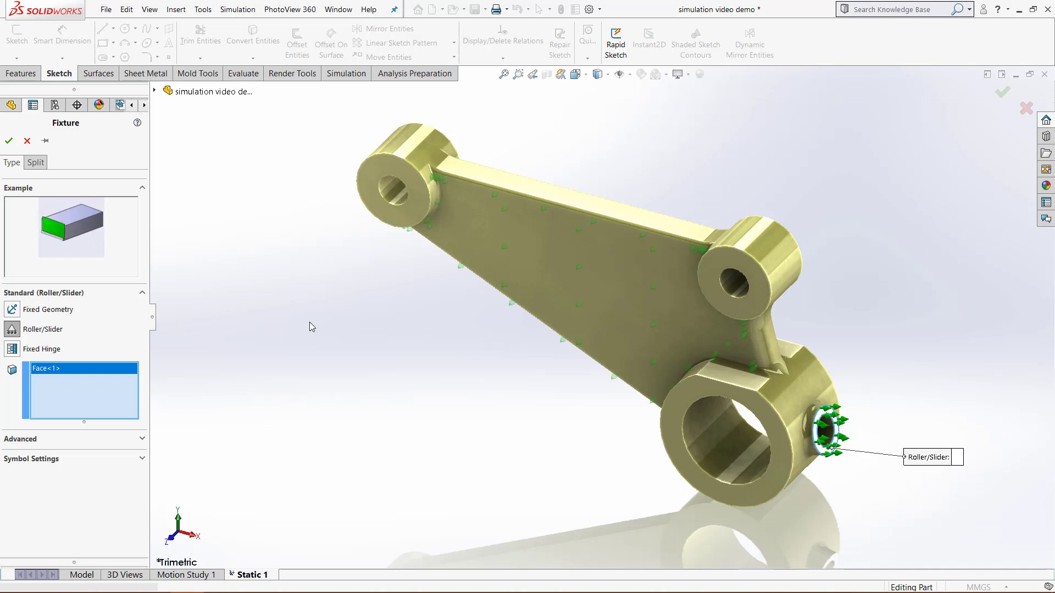
left_click(8, 141)
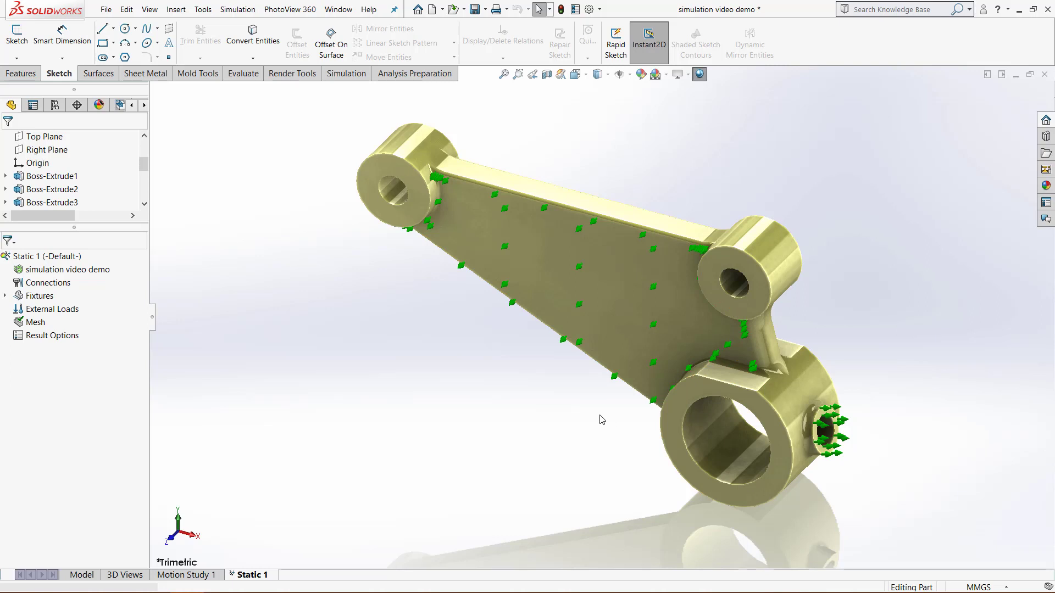
Step: Edit the Roller/Slider-3 fixture and change its symbol color to red
left_click(6, 295)
left_click(78, 310)
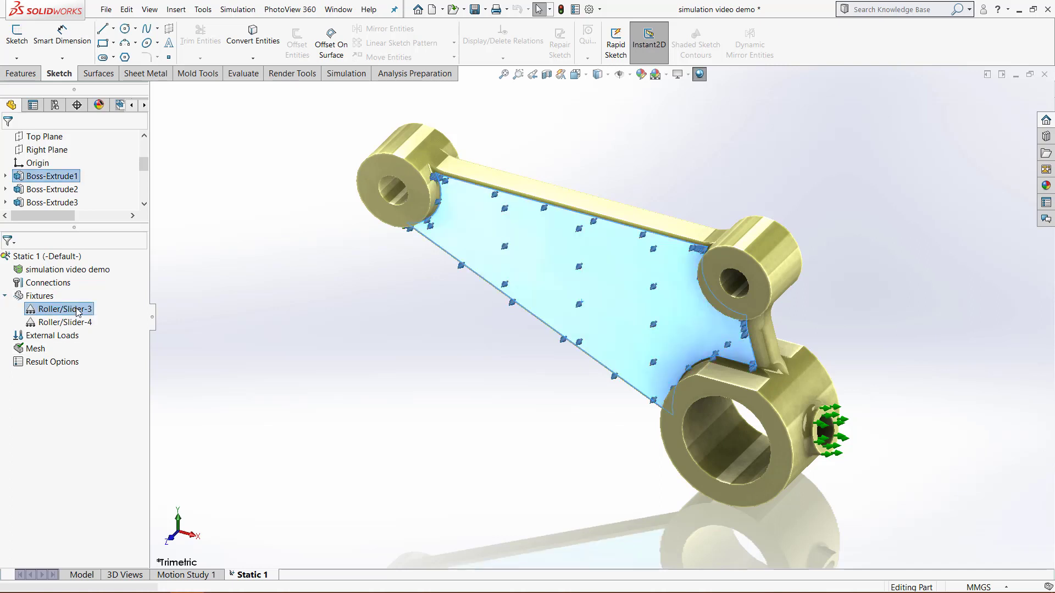
right_click(78, 311)
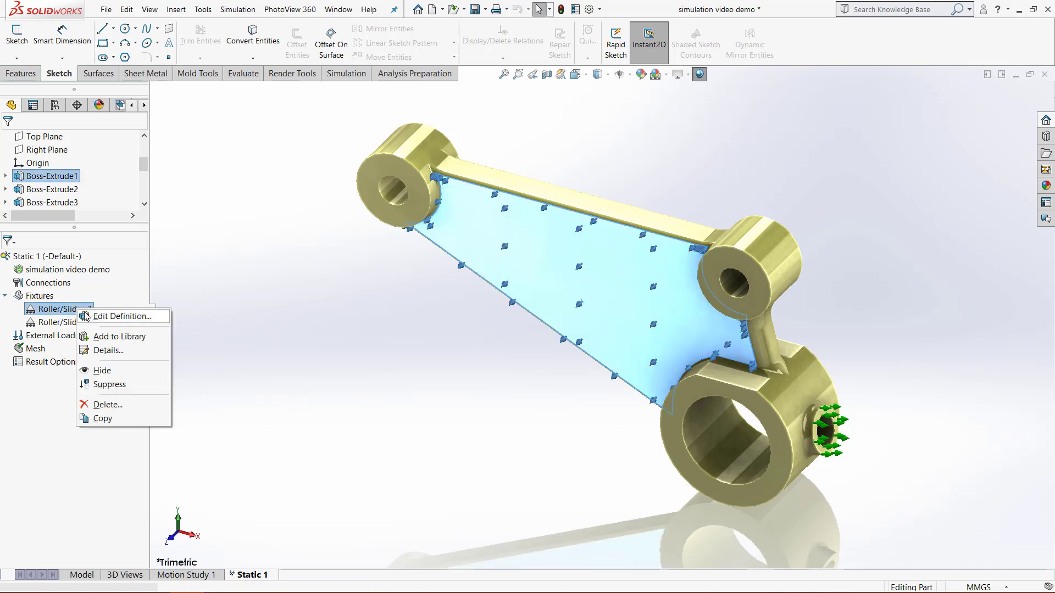
left_click(87, 317)
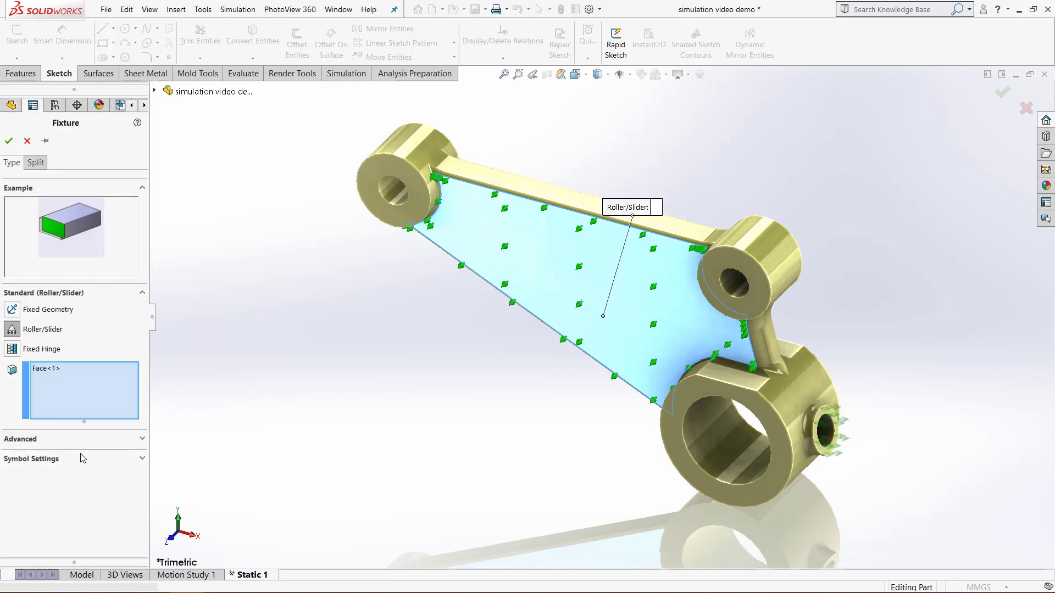
left_click(142, 460)
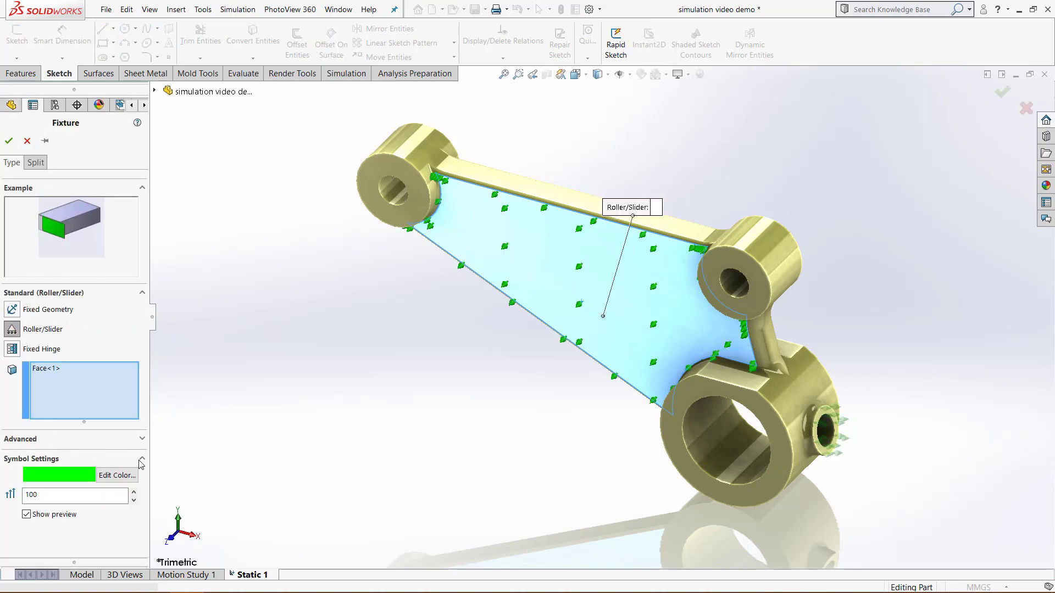
left_click(117, 475)
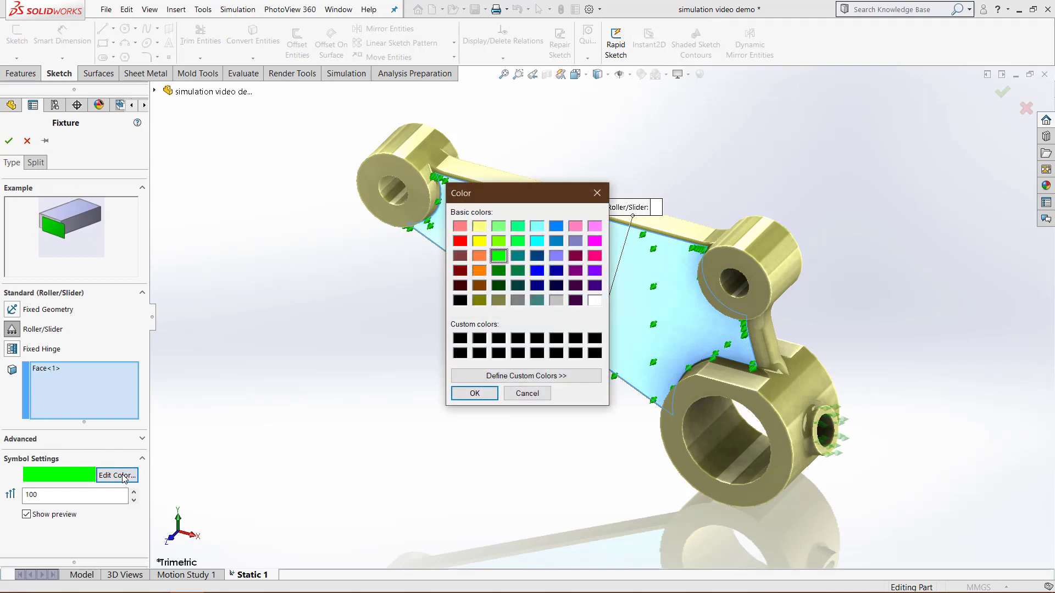
left_click(460, 241)
left_click(475, 393)
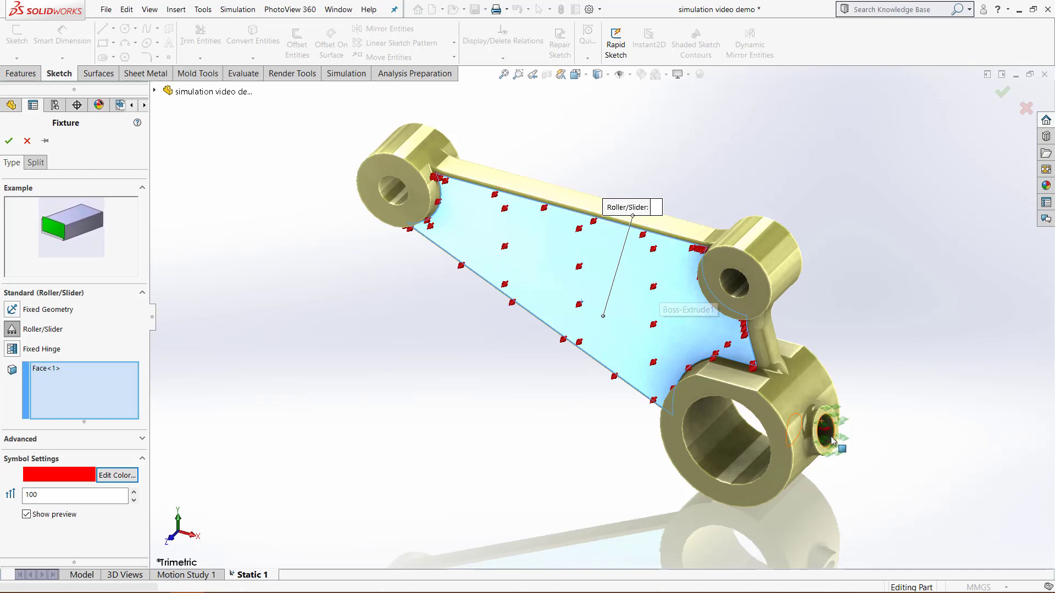
Step: Set the fixture symbol size to 20
left_click(43, 499)
key("BackSpace")
key("BackSpace")
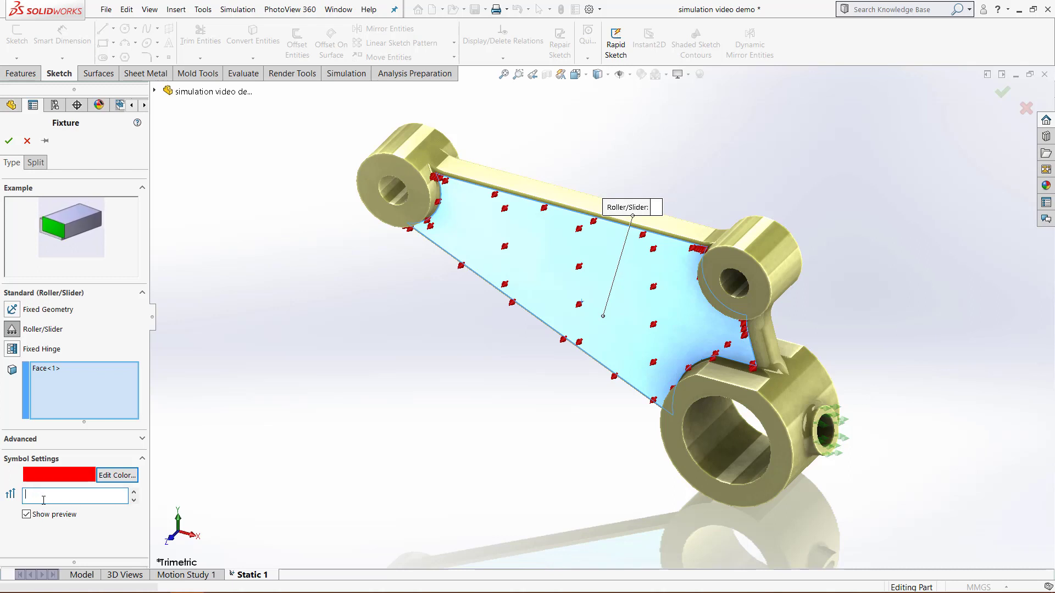
type("400")
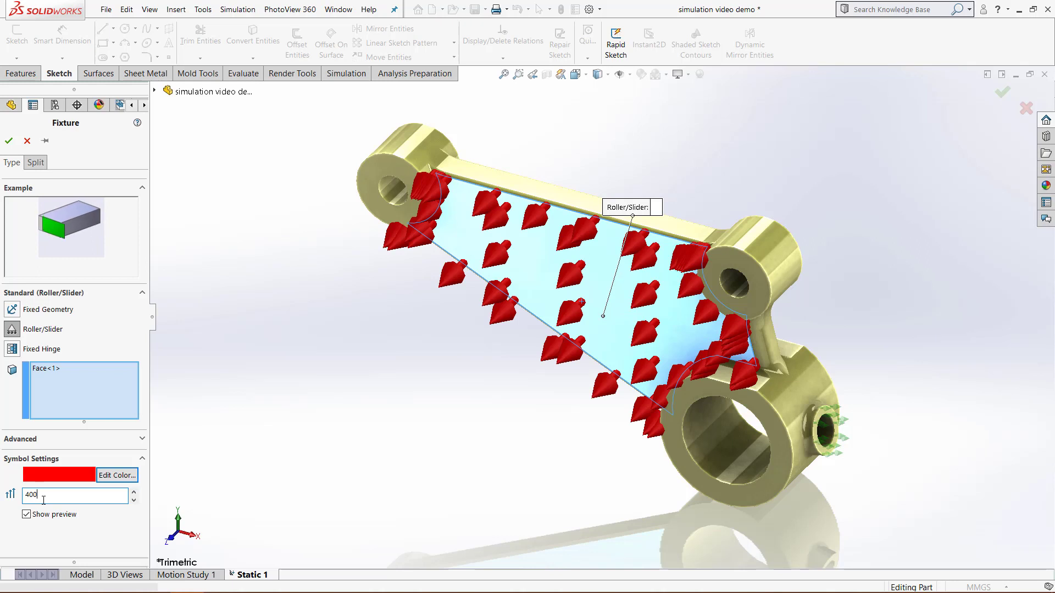
key("BackSpace")
key("BackSpace")
key("BackSpace")
type("10")
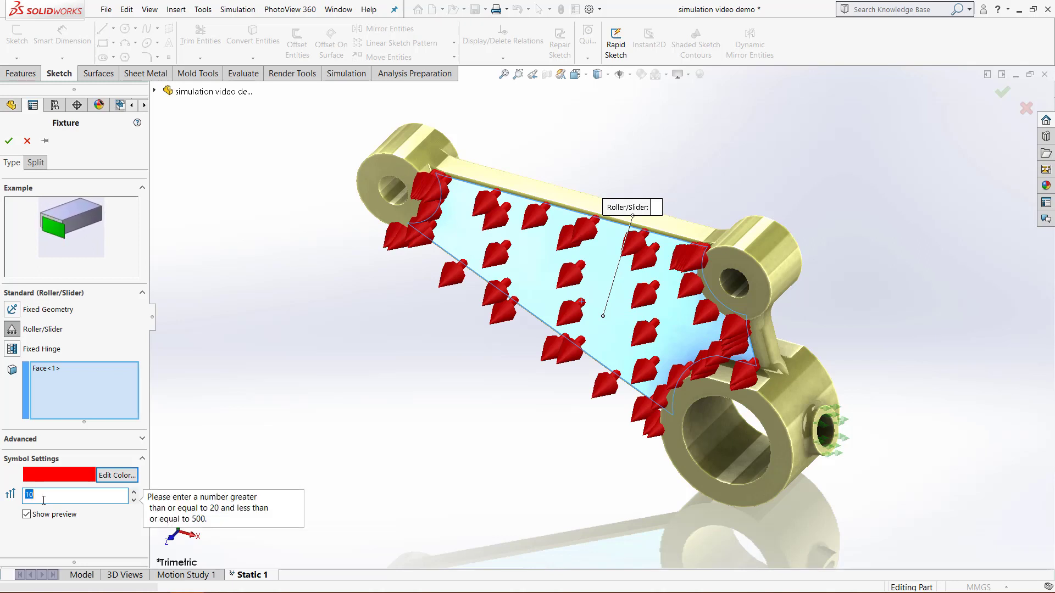
type("20")
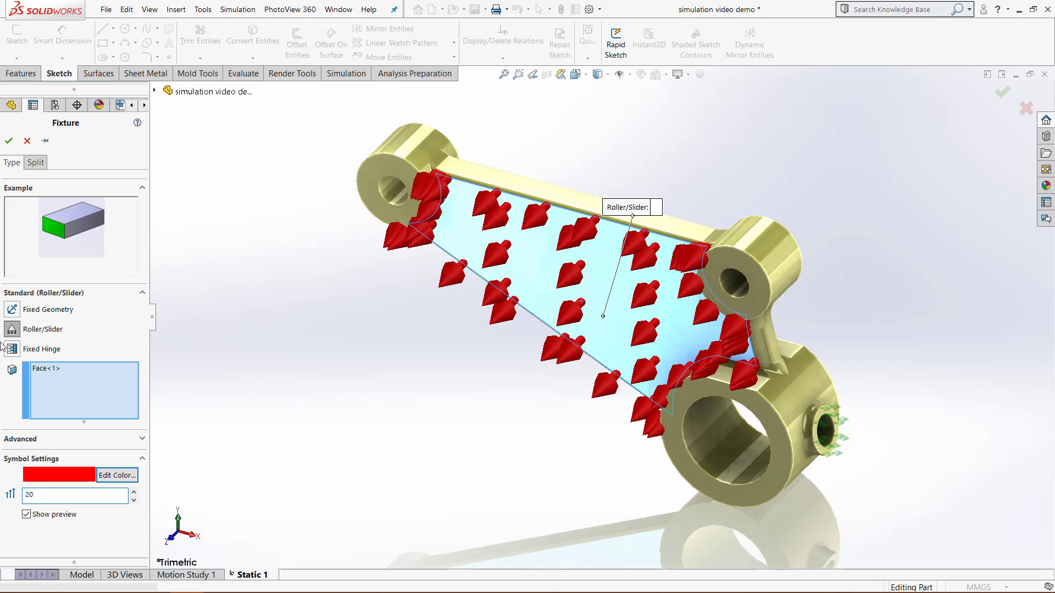
Step: Accept the edited Roller/Slider-3 fixture with red, size-20 symbols
left_click(9, 141)
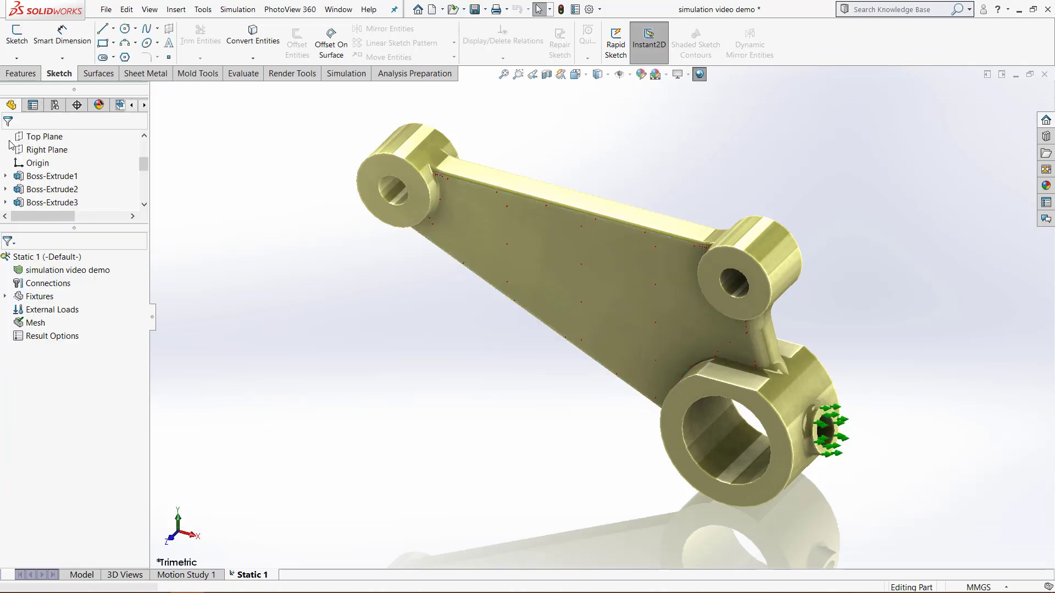